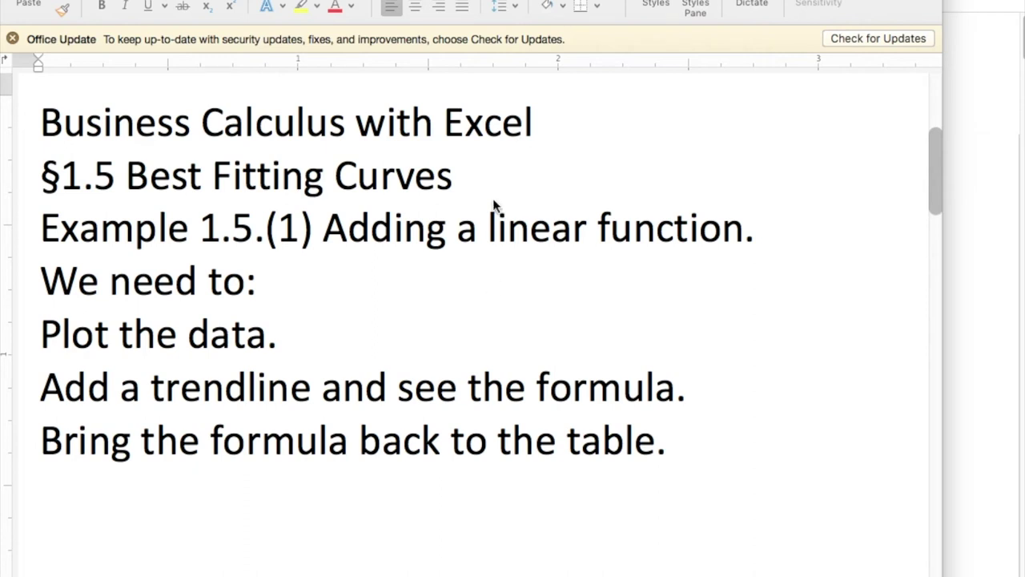
Review the section heading, the Example 1.5.(1) title and the listed tasks for adding a linear function in the document
left_click(449, 175)
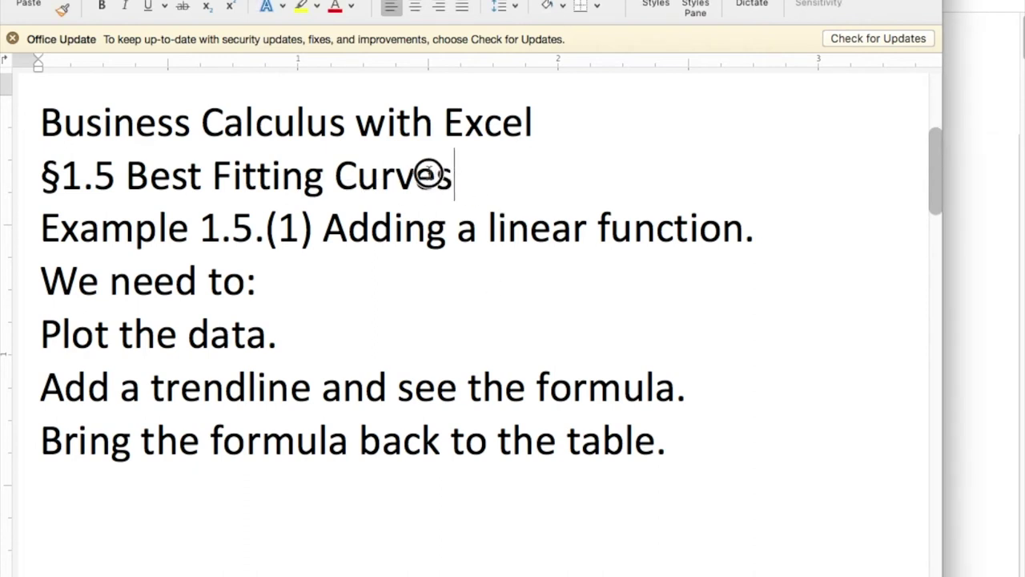
left_click_drag(429, 175, 48, 178)
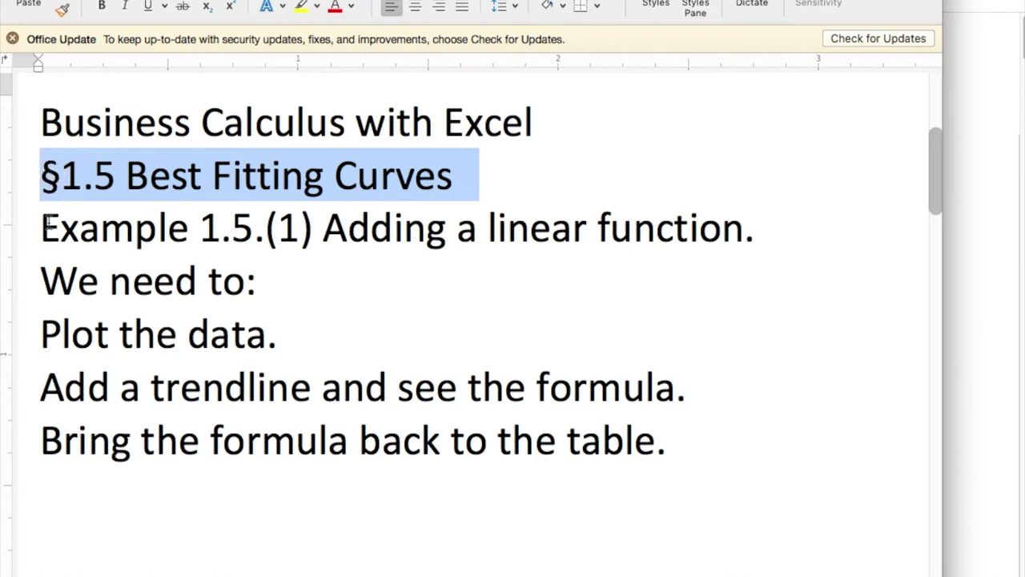
left_click_drag(44, 226, 725, 226)
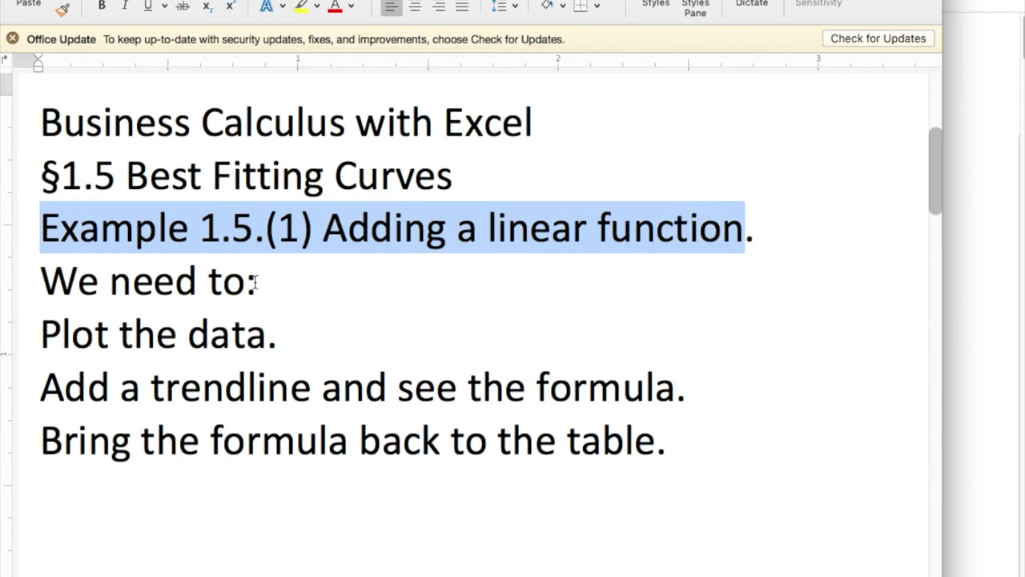
left_click(293, 339)
left_click(197, 339, "shift")
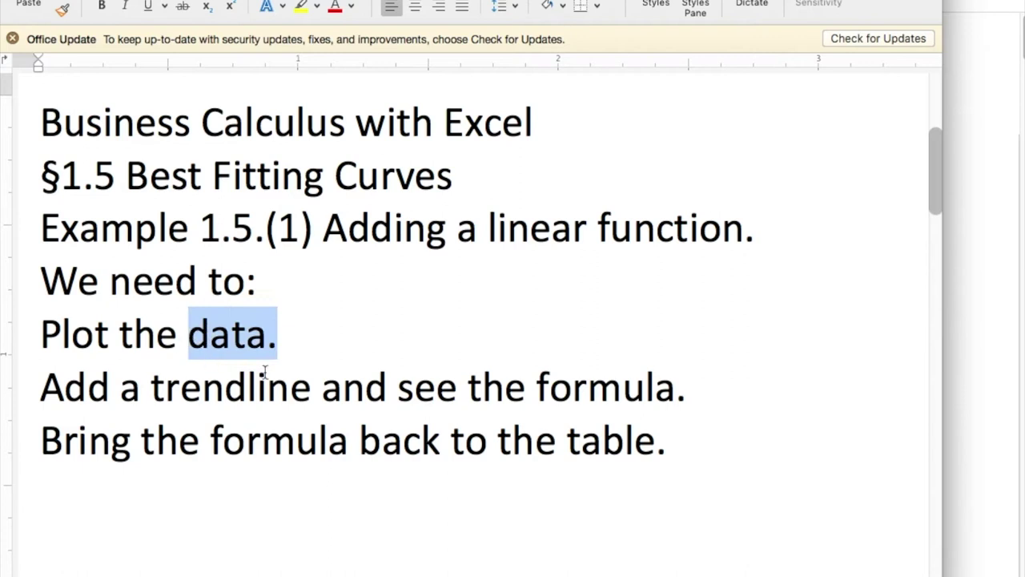
left_click_drag(320, 387, 235, 407)
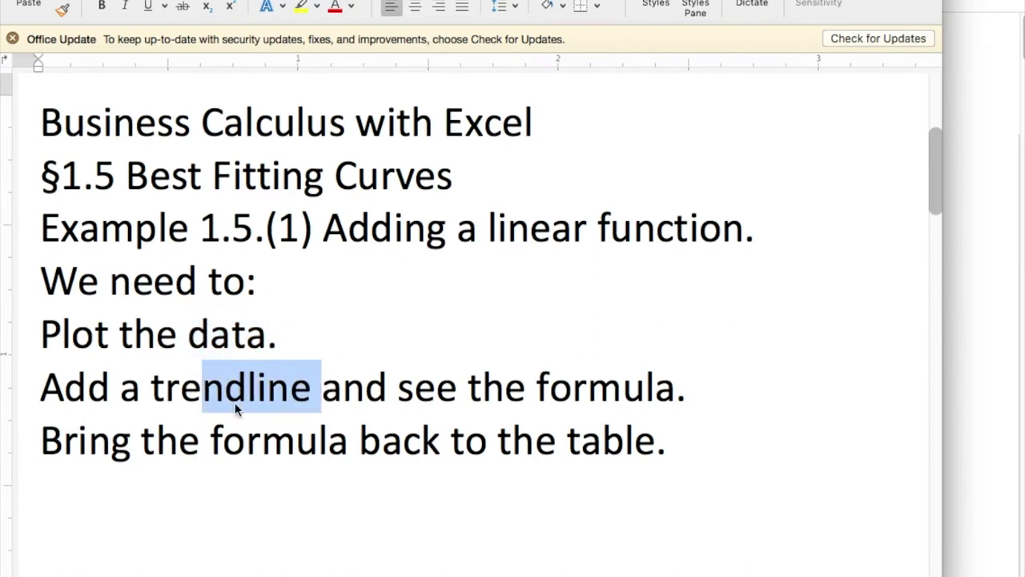
left_click_drag(445, 441, 248, 448)
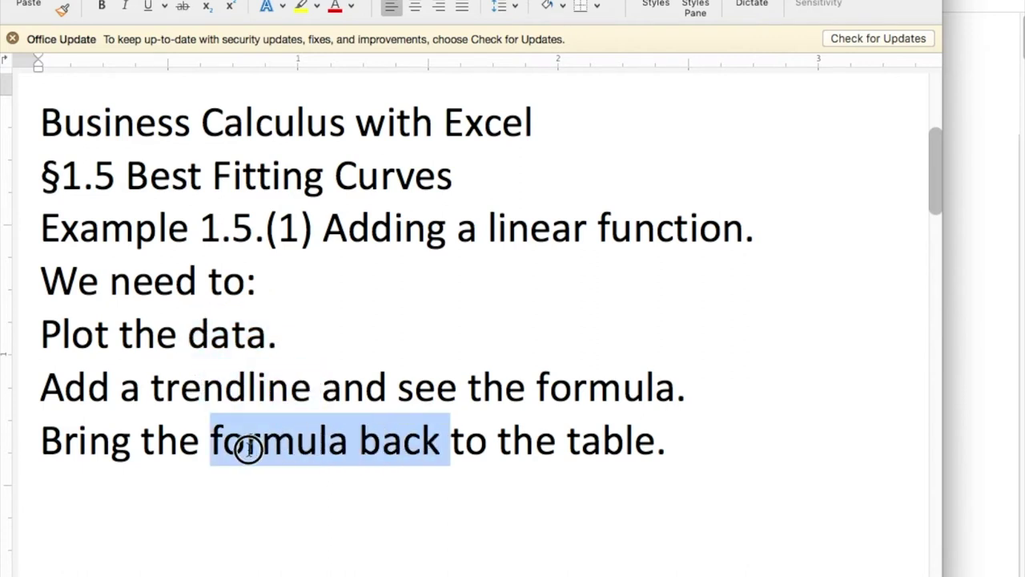
Switch to the Excel workbook and insert a scatter chart from the Hours Worked and Widgets Produced data in A1:K2
left_click(965, 311)
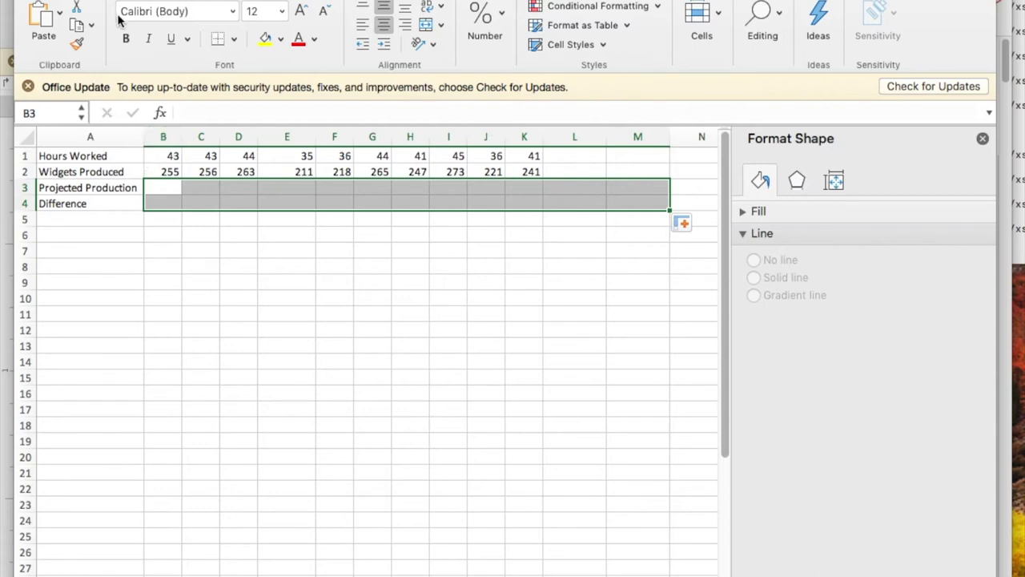
left_click_drag(35, 155, 525, 172)
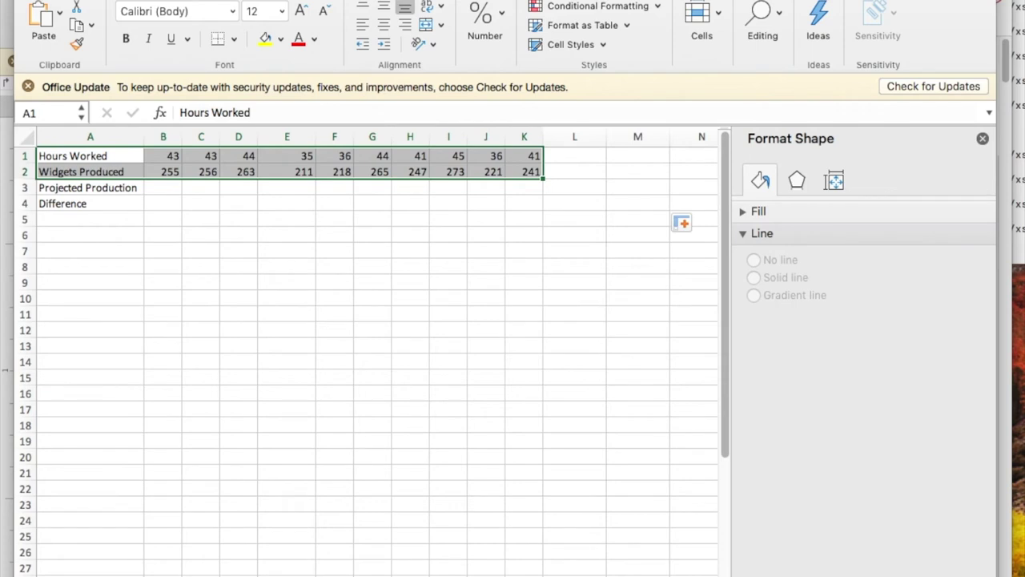
left_click(332, 2)
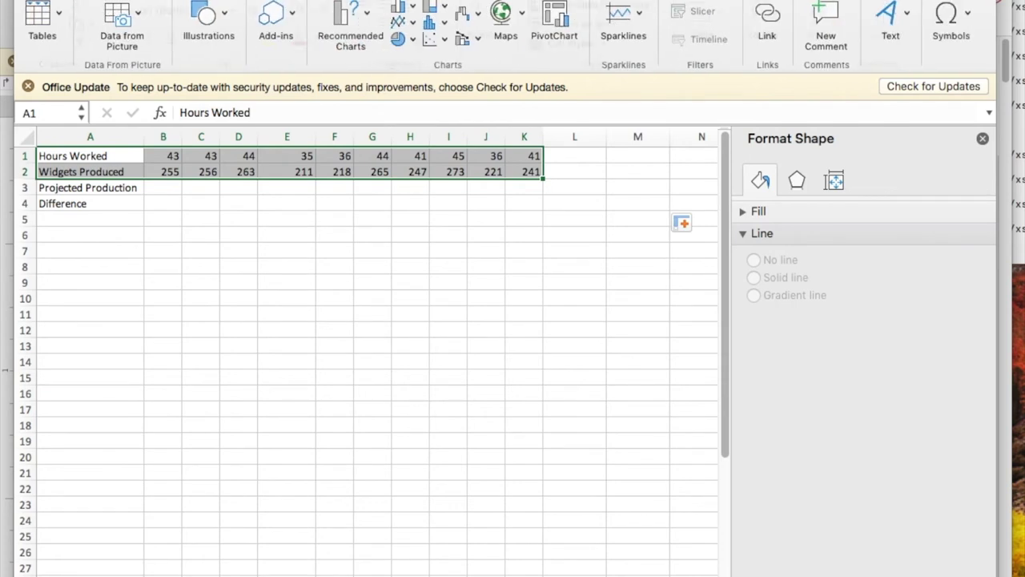
left_click(430, 41)
left_click(478, 114)
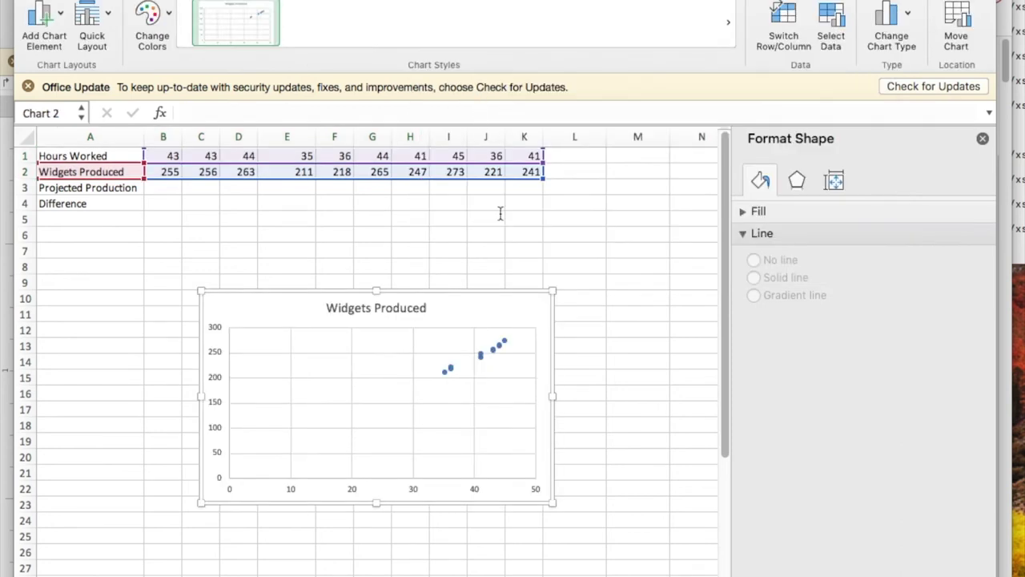
Add a trendline to the Widgets Produced data series in the scatter chart
left_click(479, 355)
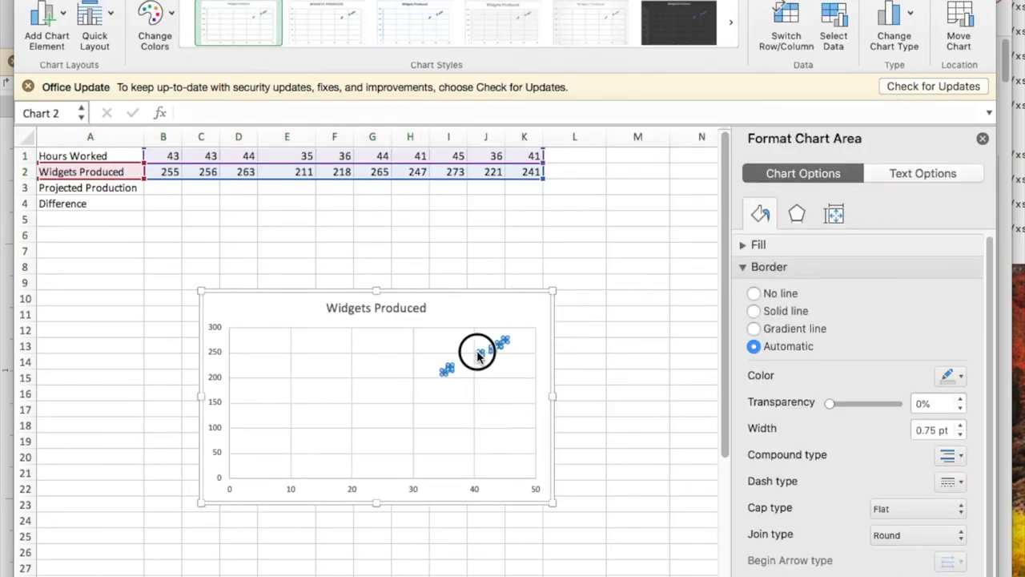
right_click(479, 356)
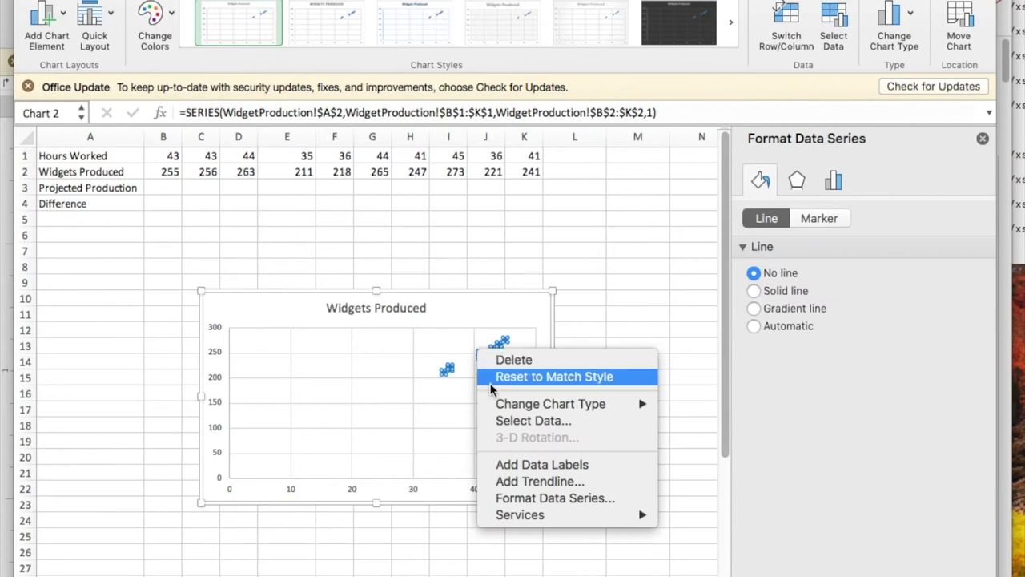
left_click(509, 486)
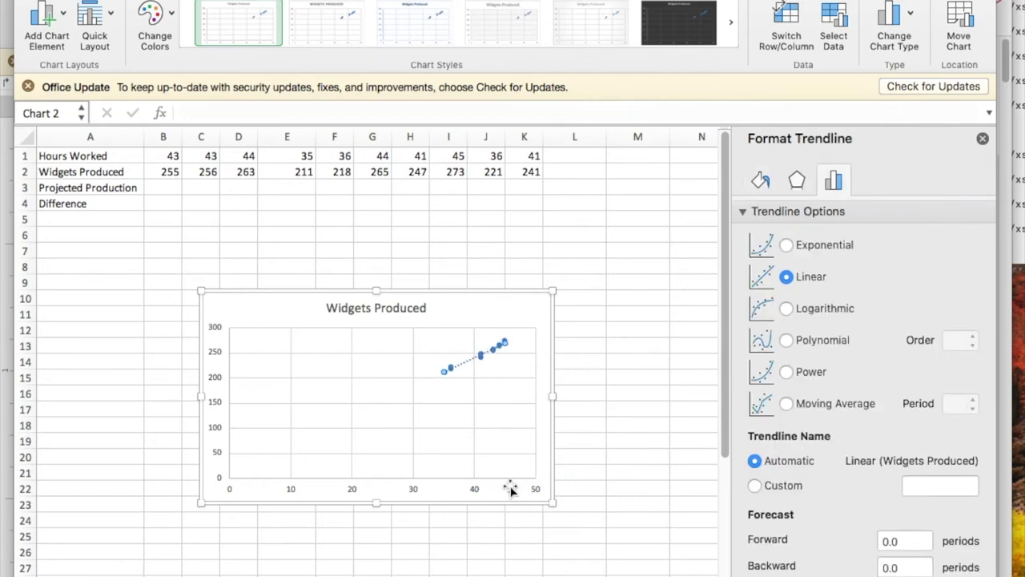
Try the Exponential and Logarithmic trendline types, settle on Linear, and display the trendline equation on the chart
left_click(787, 246)
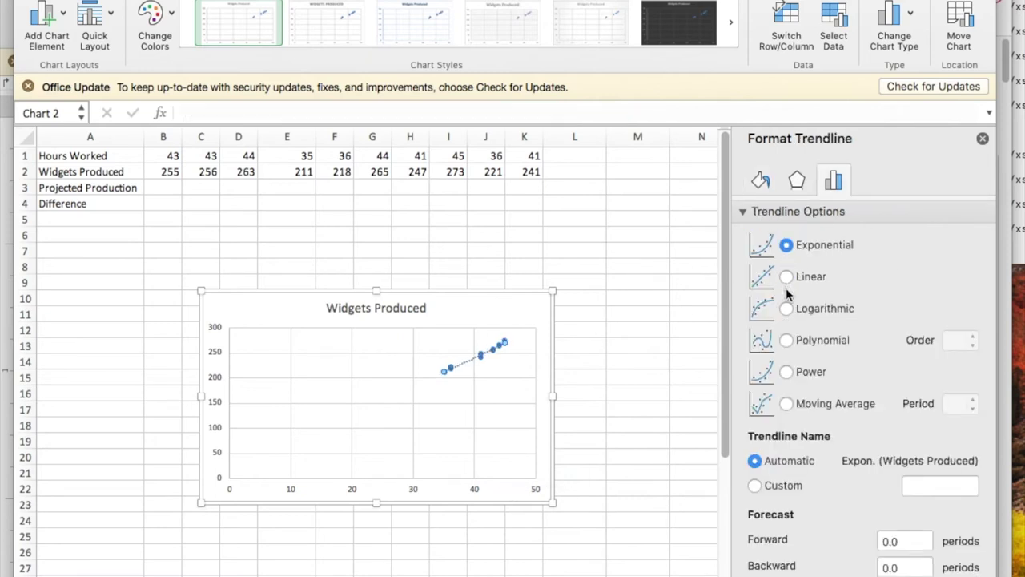
left_click(787, 276)
left_click(787, 309)
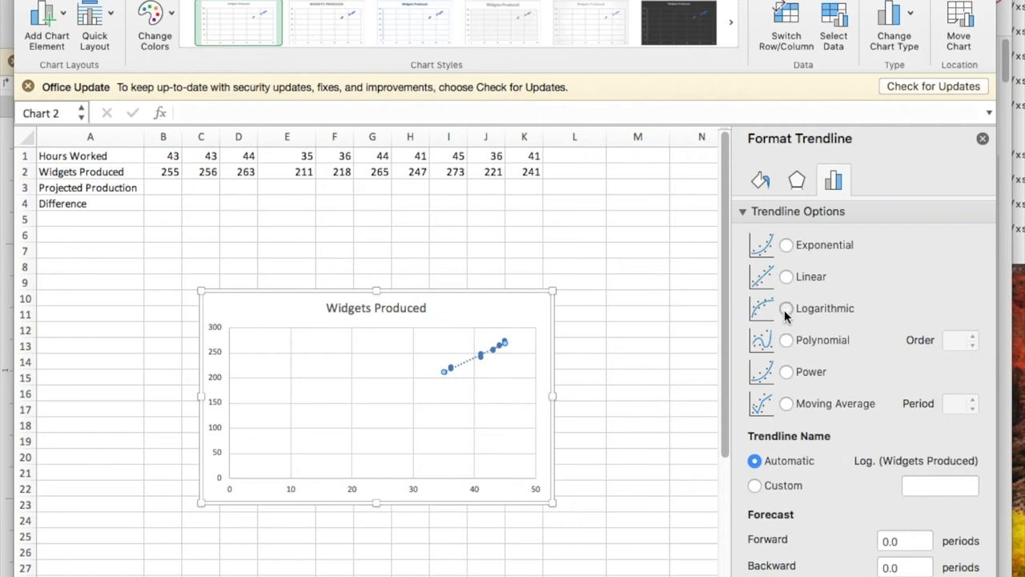
left_click(786, 277)
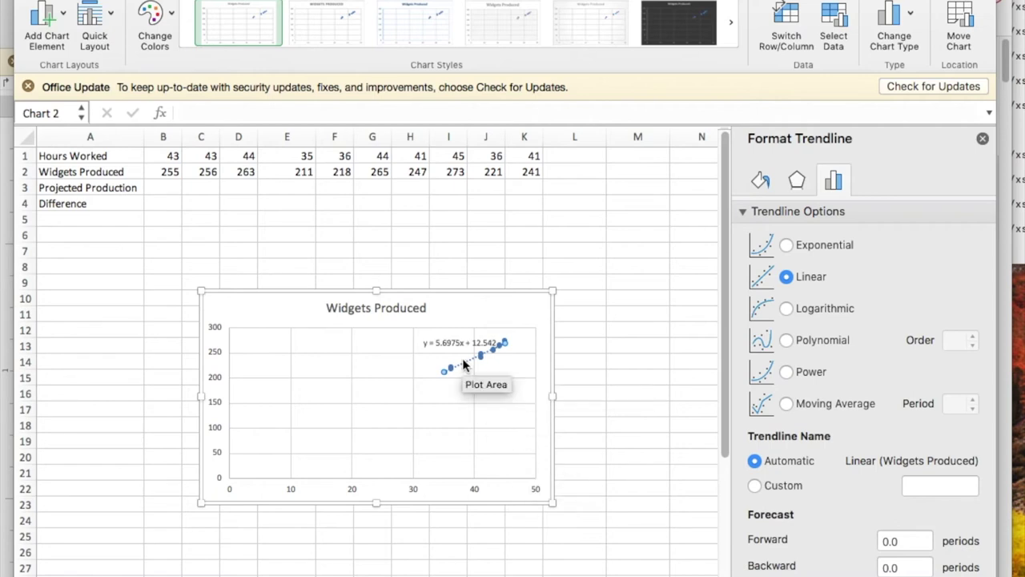
Set the font size of the trendline equation label on the chart to 16
left_click(445, 342)
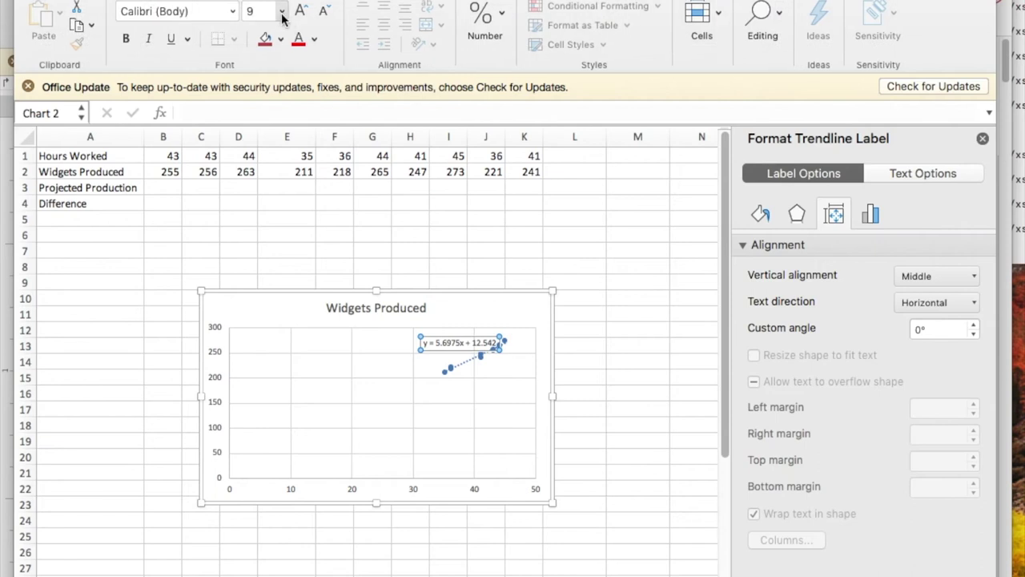
left_click(281, 13)
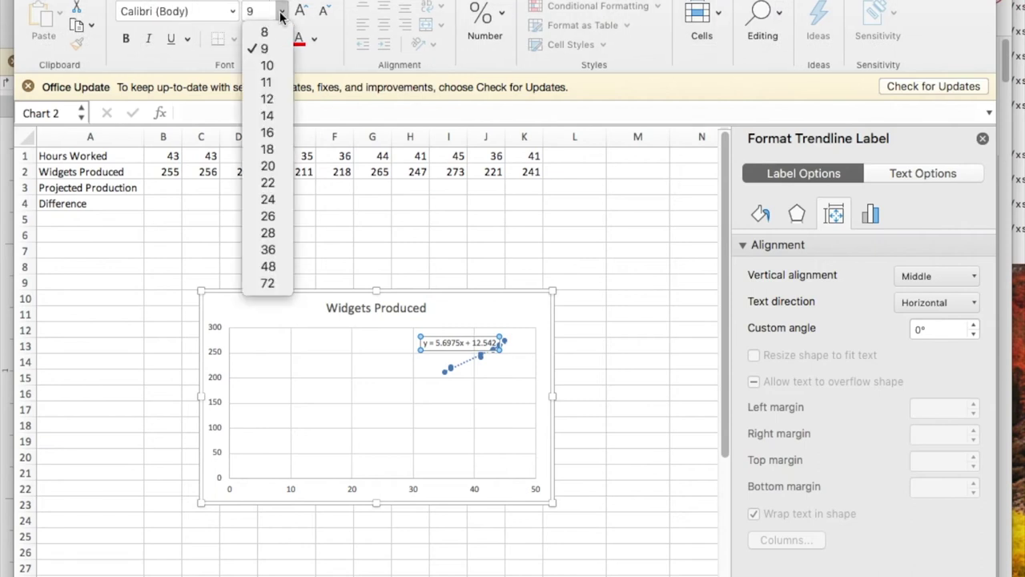
left_click(273, 133)
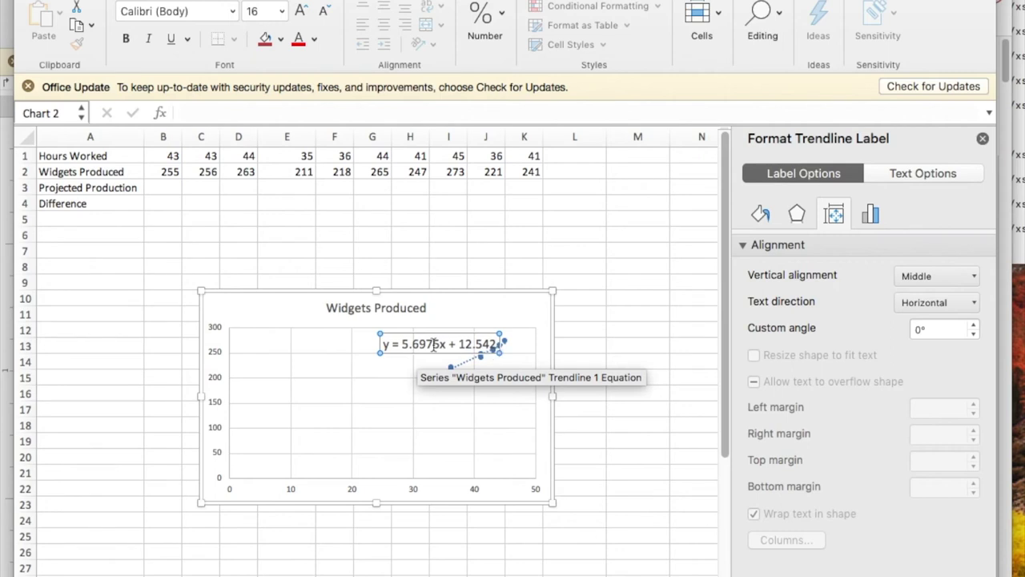
Copy the right-hand side of the trendline equation into B3 and replace x to make the formula = 5.6975*B1 + 12.542
left_click_drag(392, 344, 502, 344)
key("super+c")
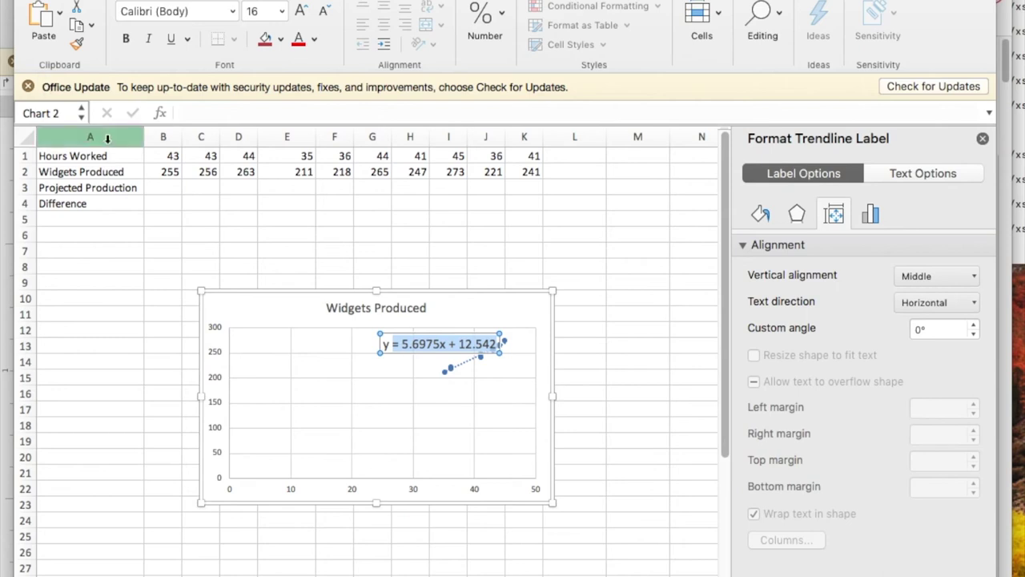
left_click(149, 185)
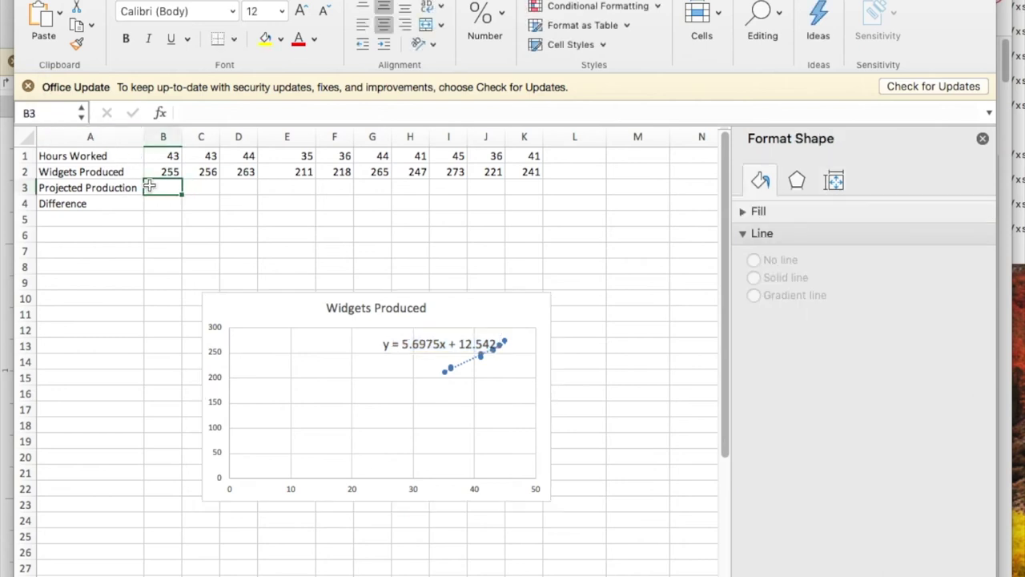
key("super+v")
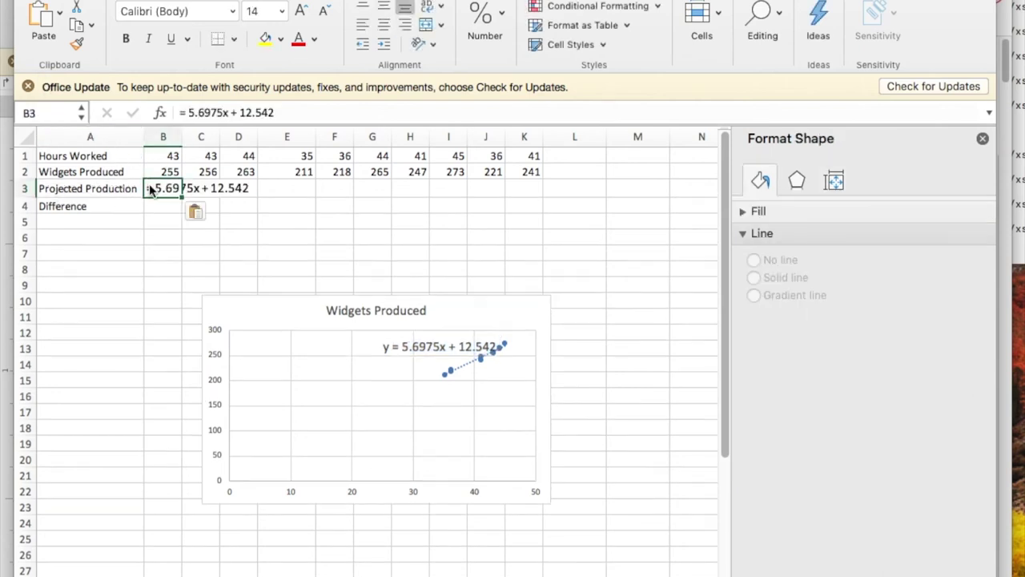
left_click(221, 112)
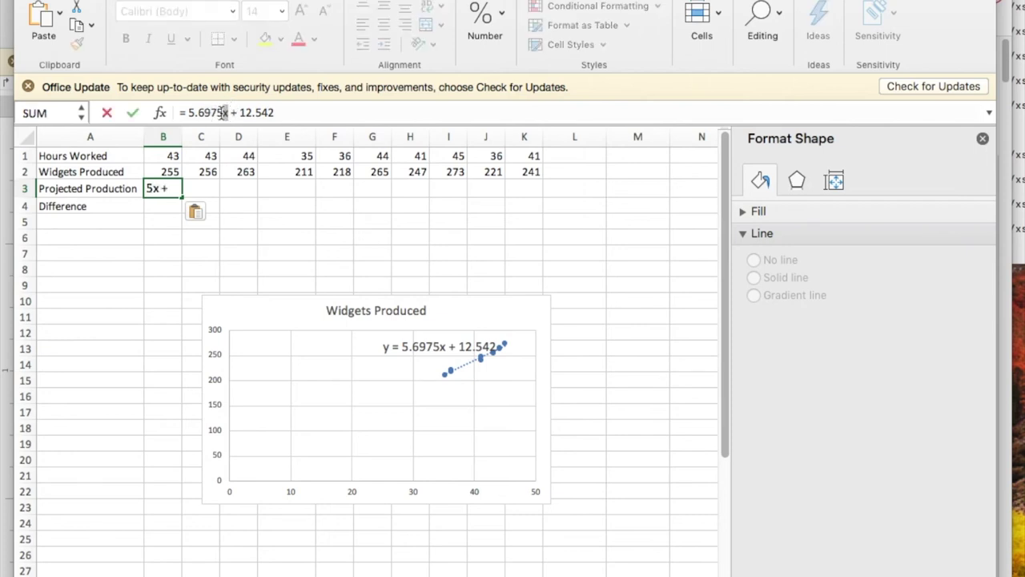
type("*b1")
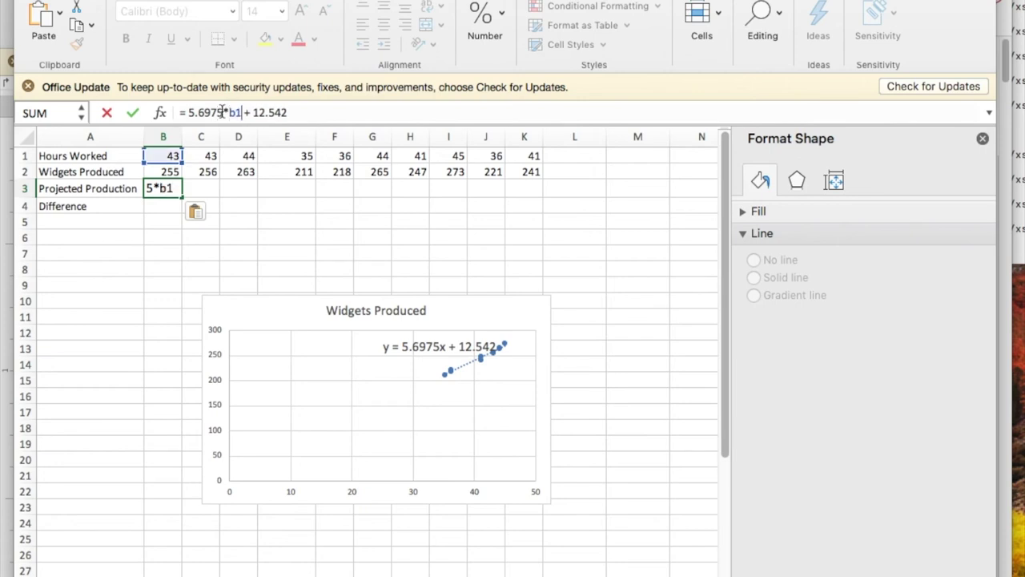
key("Return")
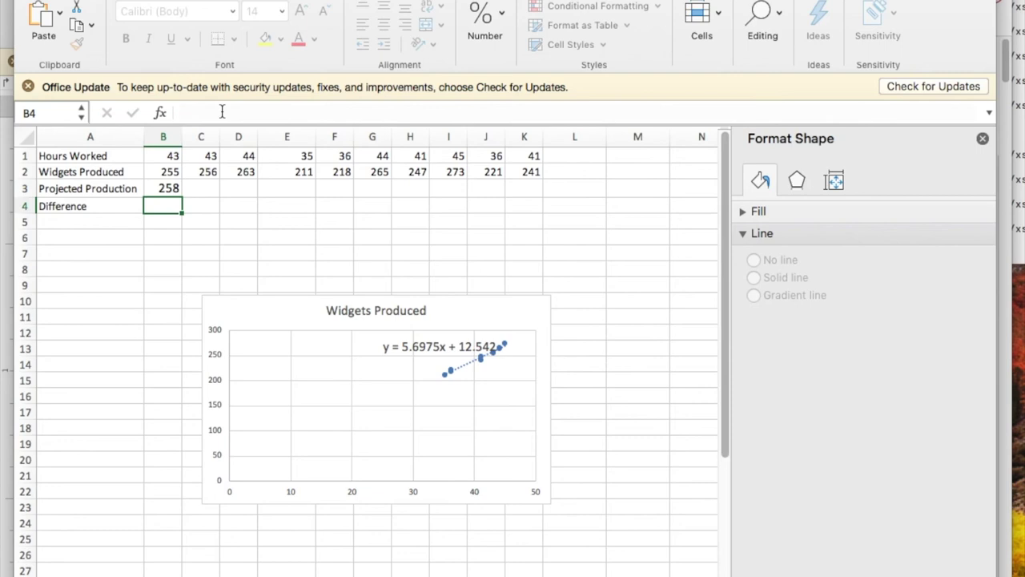
Set the font size of B3 to 12 and fill its projected production formula across to K3
left_click(170, 189)
left_click(282, 12)
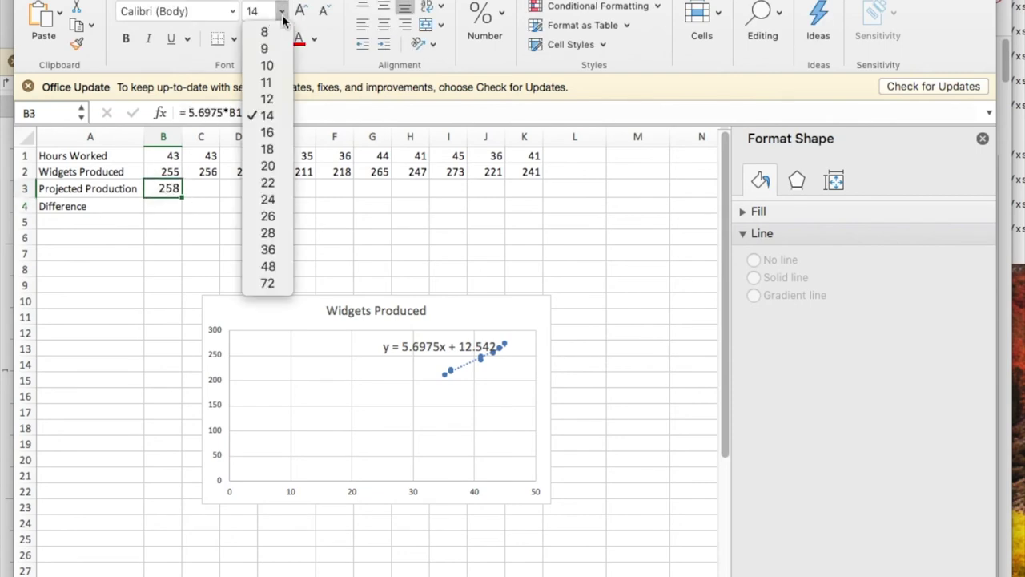
left_click(265, 96)
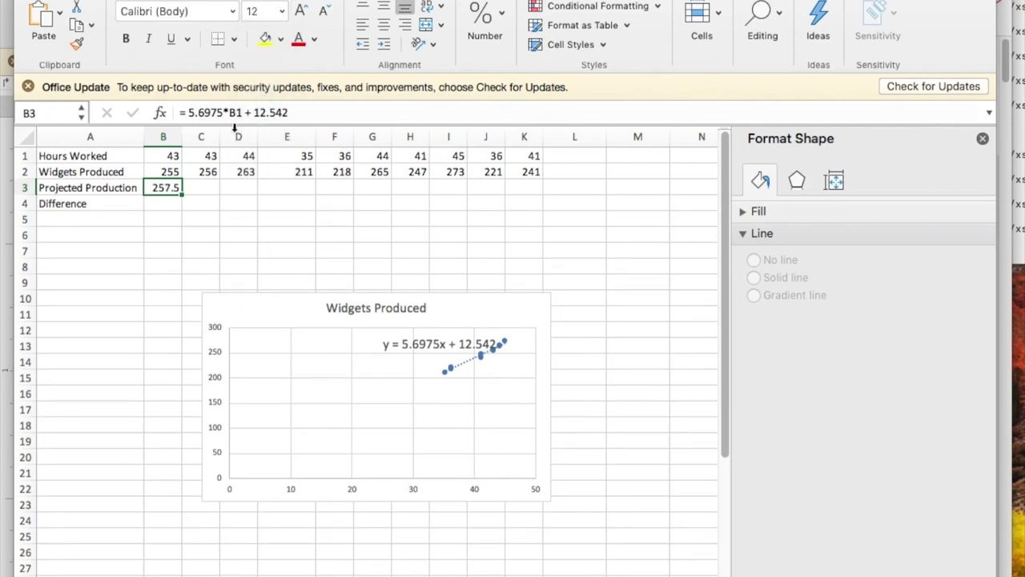
left_click_drag(181, 194, 538, 201)
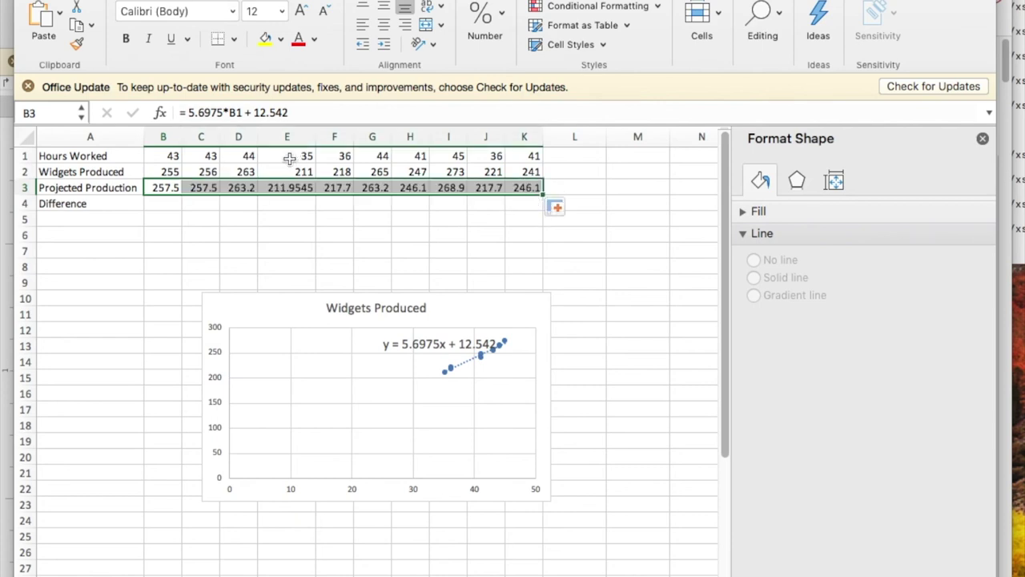
Enter the formula =B2-B3 in B4 to calculate the difference between actual and projected production
left_click(159, 201)
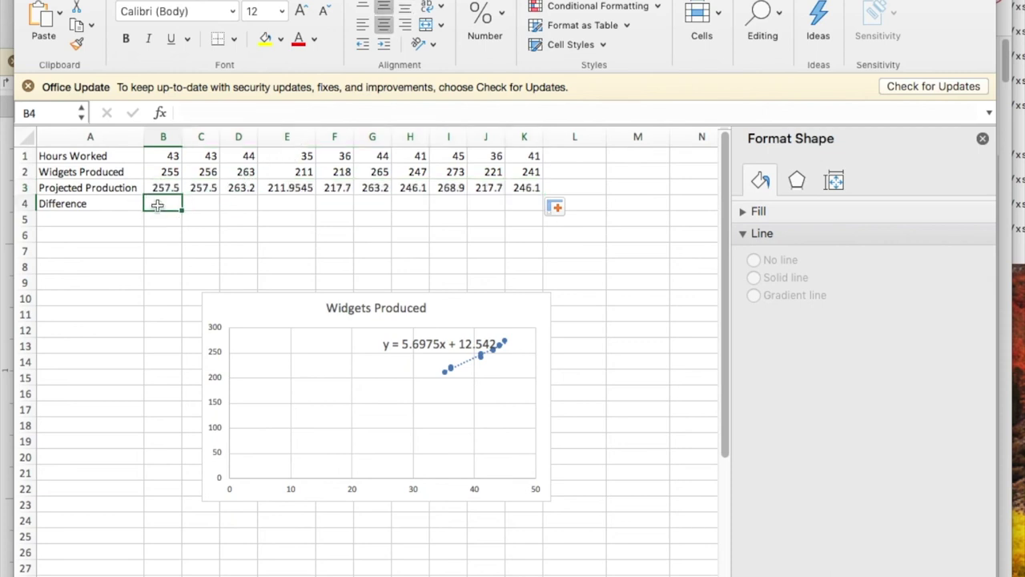
type("=")
left_click(167, 173)
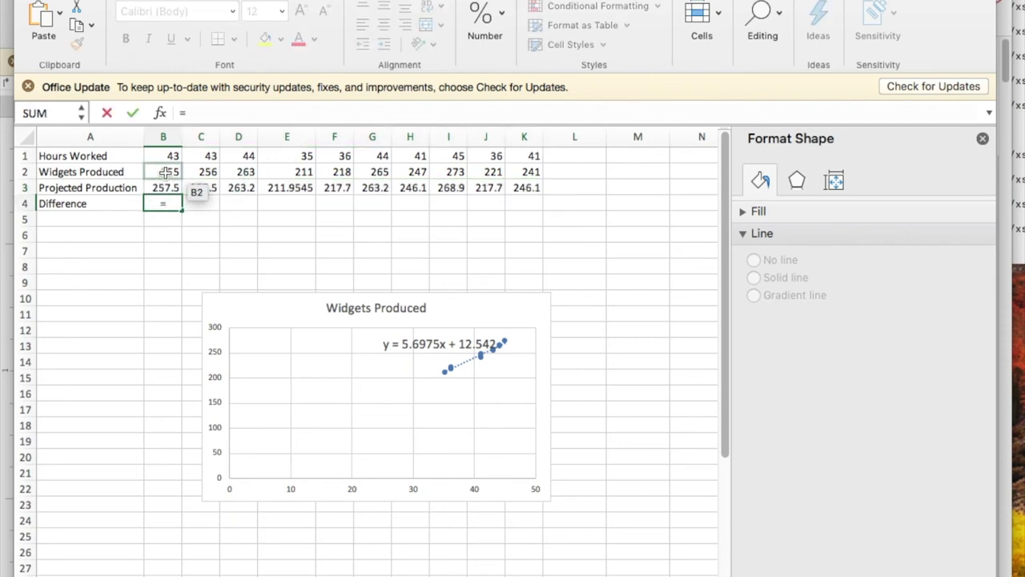
type("-")
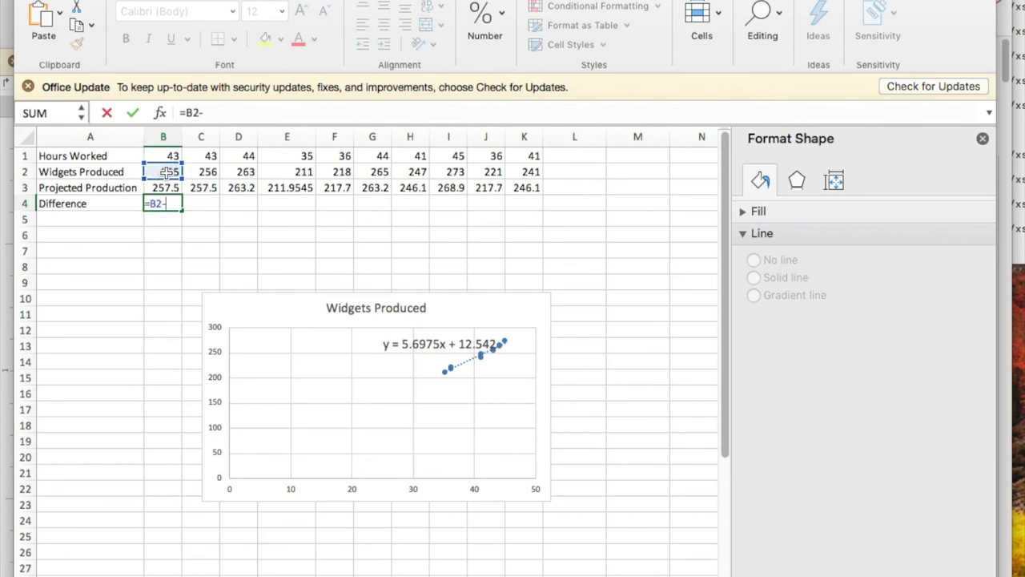
scroll(163, 180, "right", 1)
left_click(163, 188)
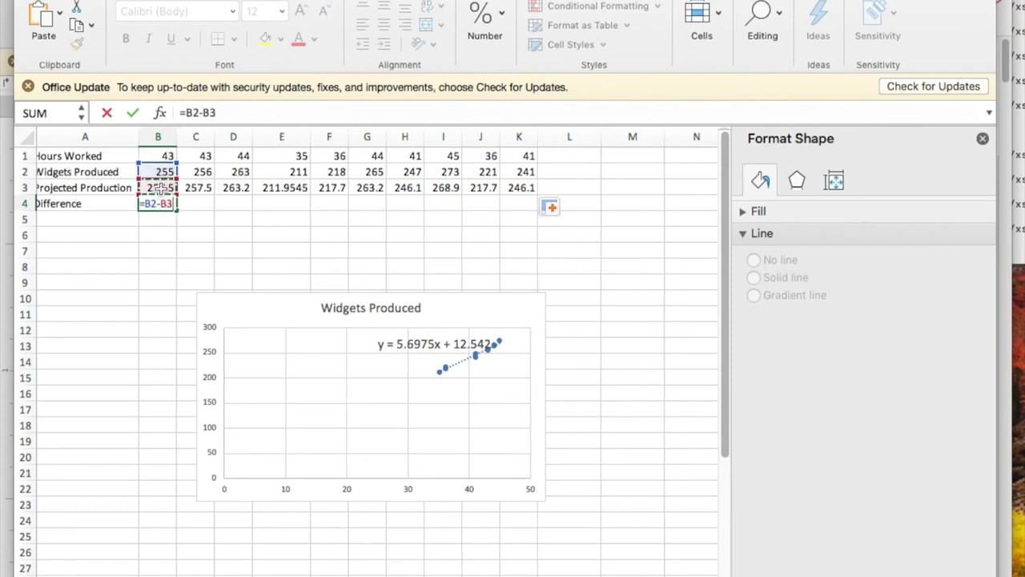
key("Return")
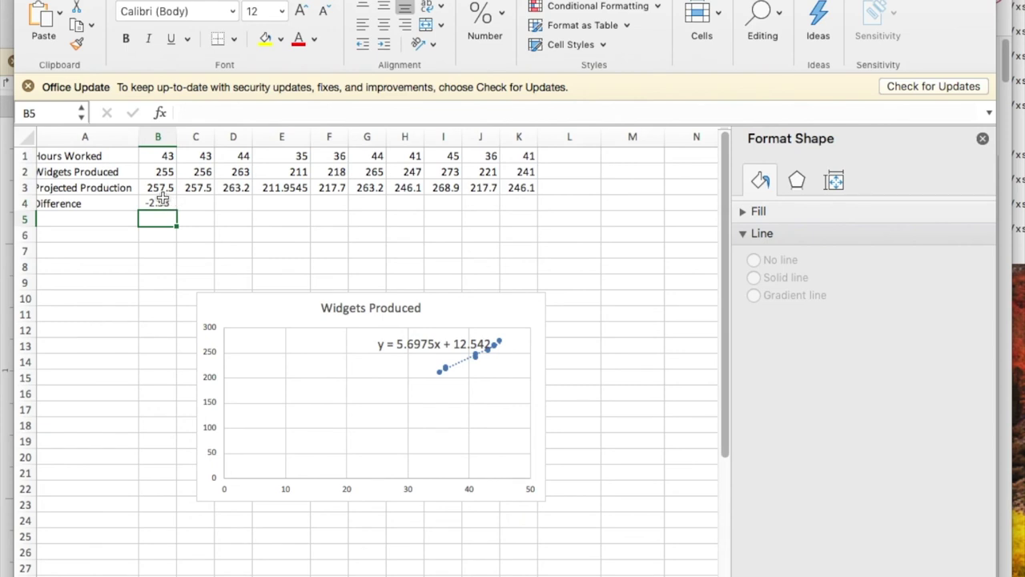
Fill the difference formula from B4 across the row to K4
left_click(165, 202)
left_click_drag(177, 209, 529, 206)
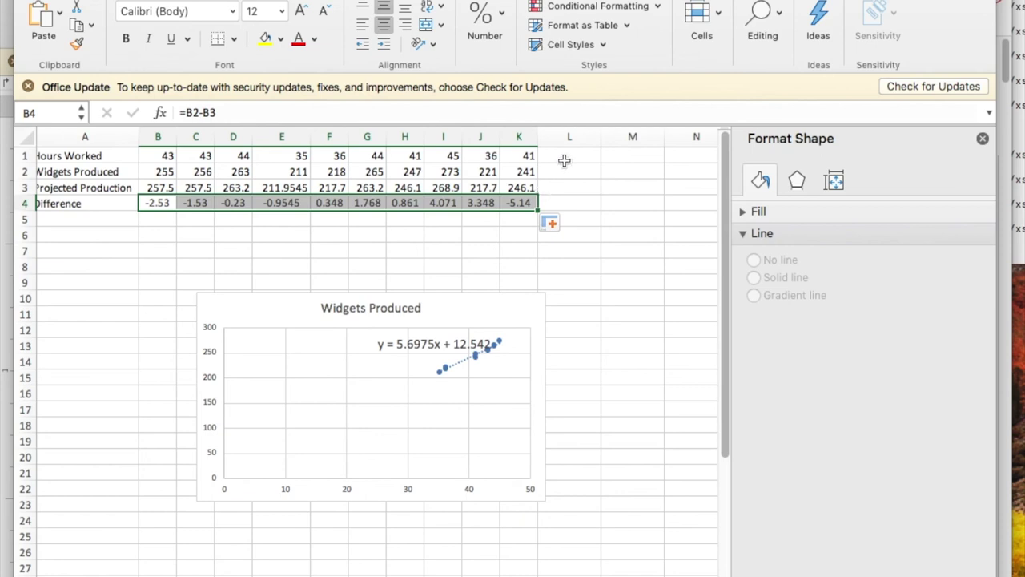
left_click(565, 161)
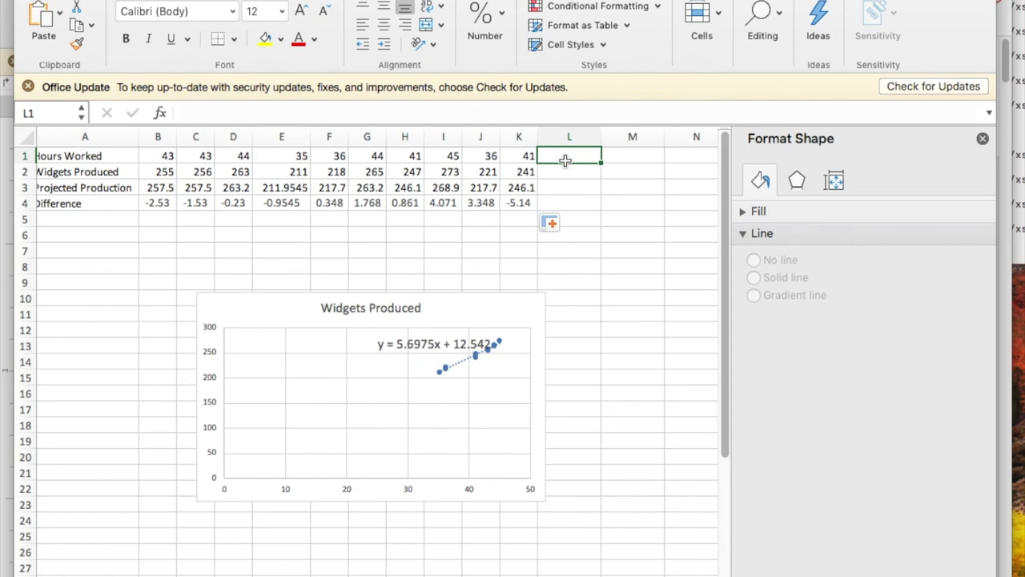
Add two new hours worked values to the first row: 30 in L1 and 50 in M1
type("30")
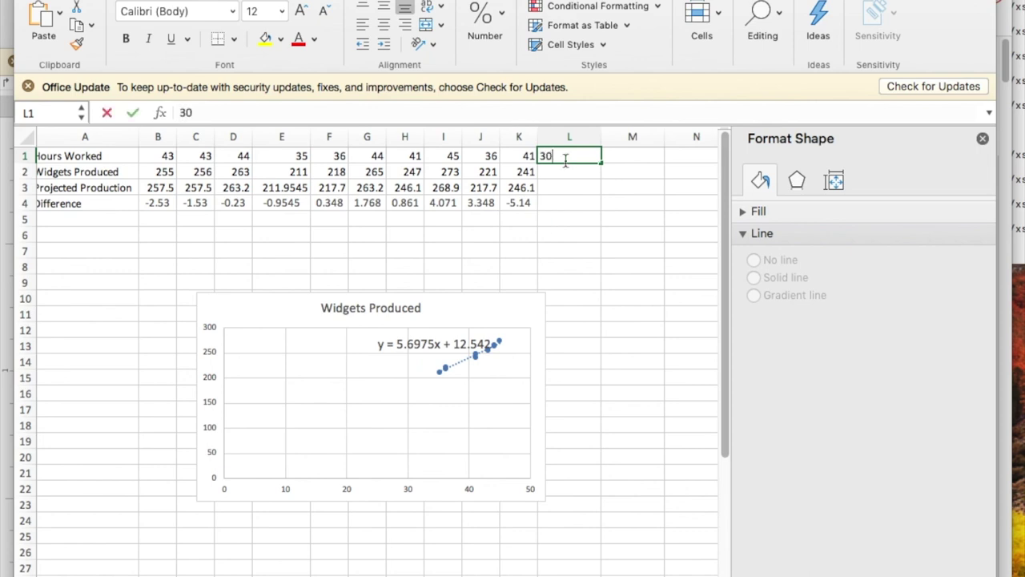
key("Tab")
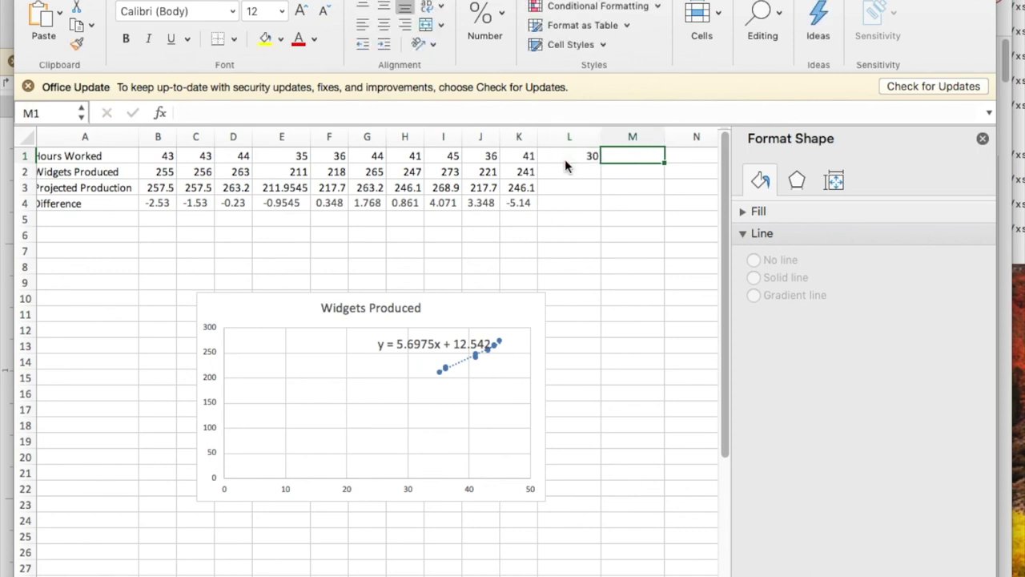
type("50")
key("Return")
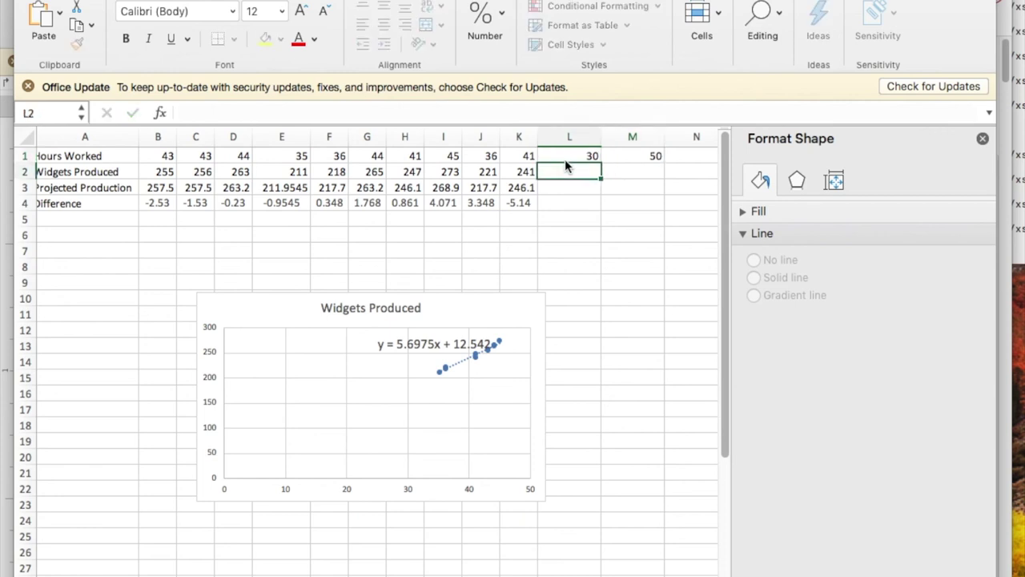
Fill the projected production formula from K3 across to M3 and inspect the copied formula in L3
left_click(531, 191)
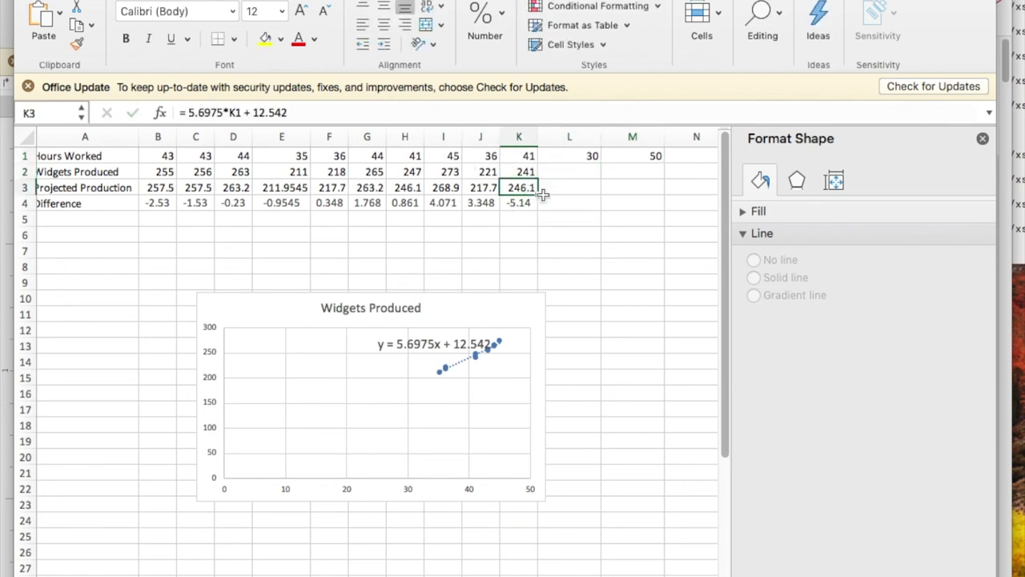
left_click_drag(535, 194, 659, 195)
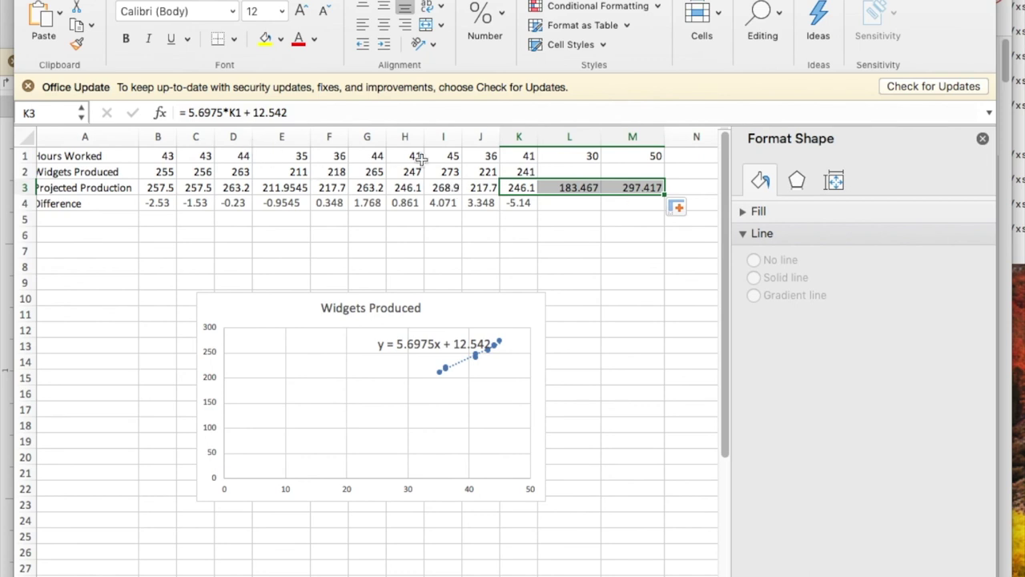
left_click(565, 187)
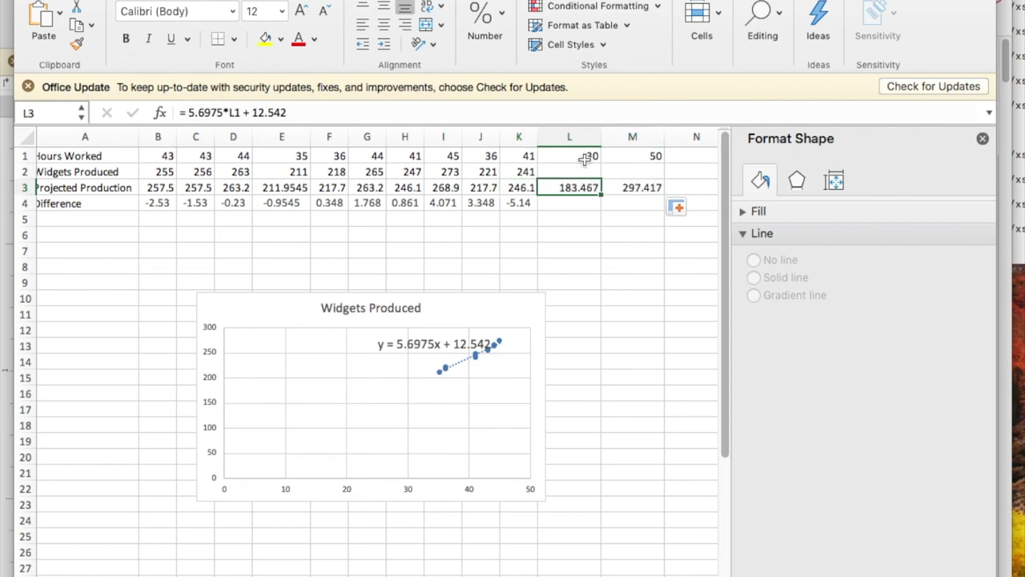
Test the projection for 42 hours by setting the hours worked in L1 to 42
left_click(586, 159)
type("42")
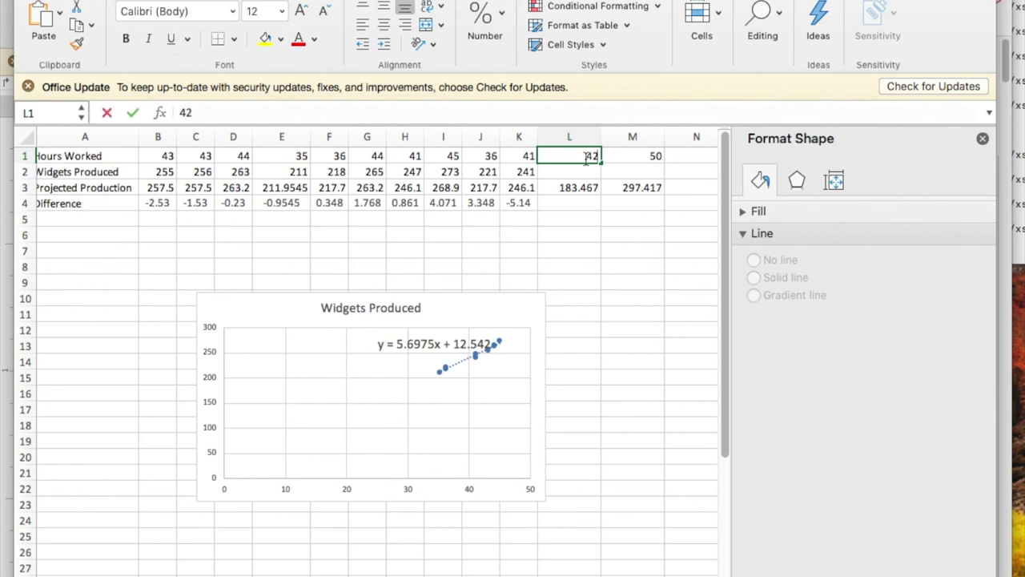
key("Return")
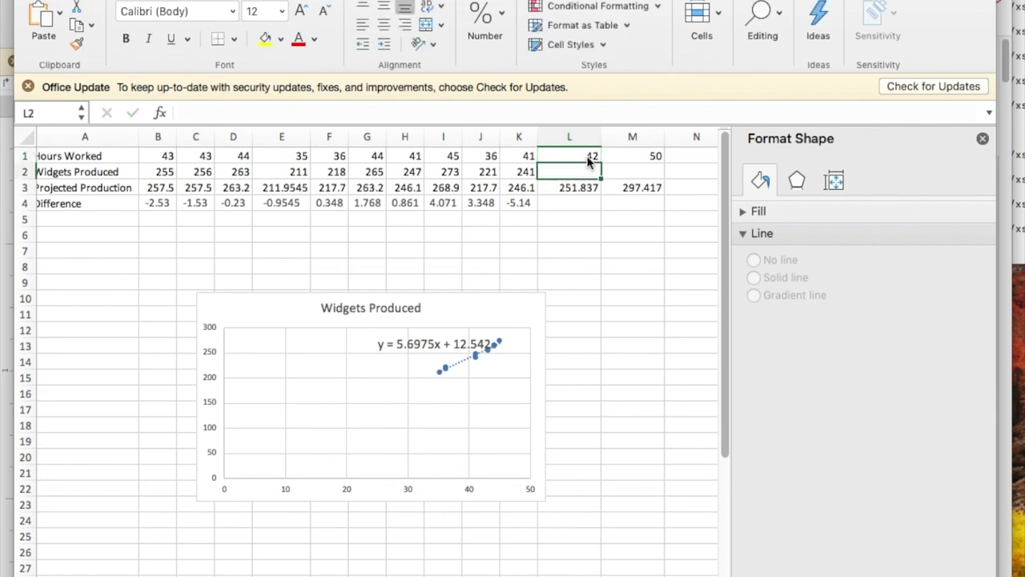
Set the hours worked in L1 to 43 to recalculate its projected production
left_click(589, 156)
type("43")
key("Return")
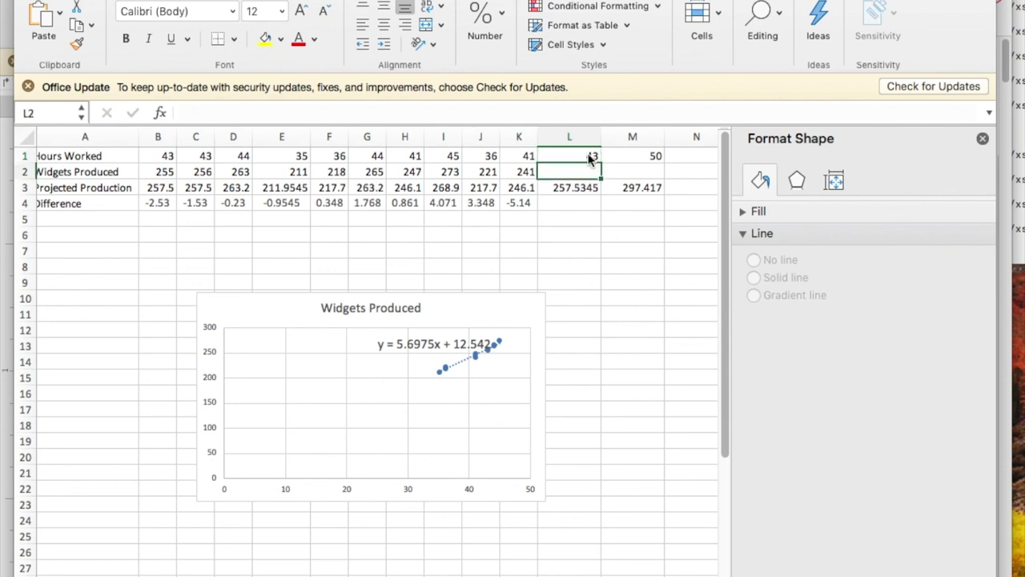